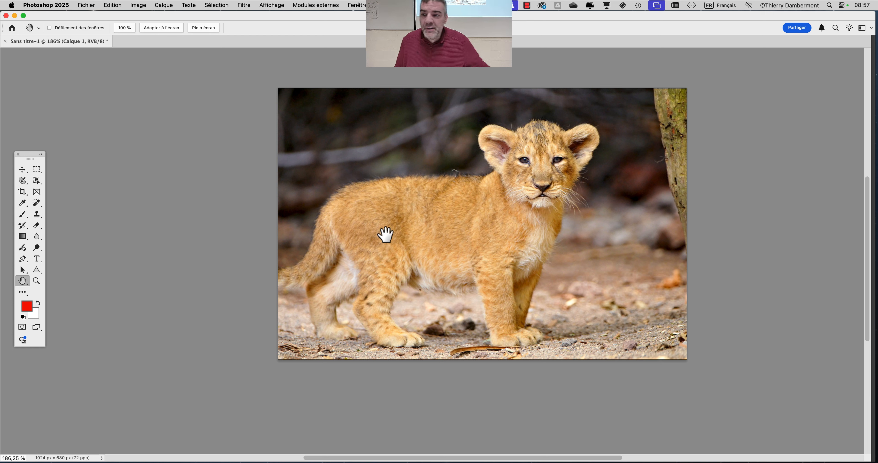
Step: Extend the canvas on the left side of the lion cub photo to 1432 x 680 px with the Crop tool, using background fill
drag(30, 155, 50, 74)
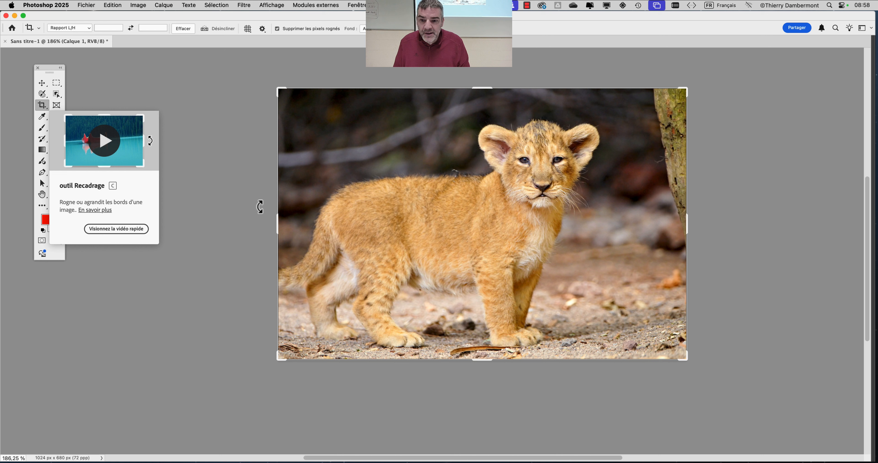
drag(271, 226, 195, 233)
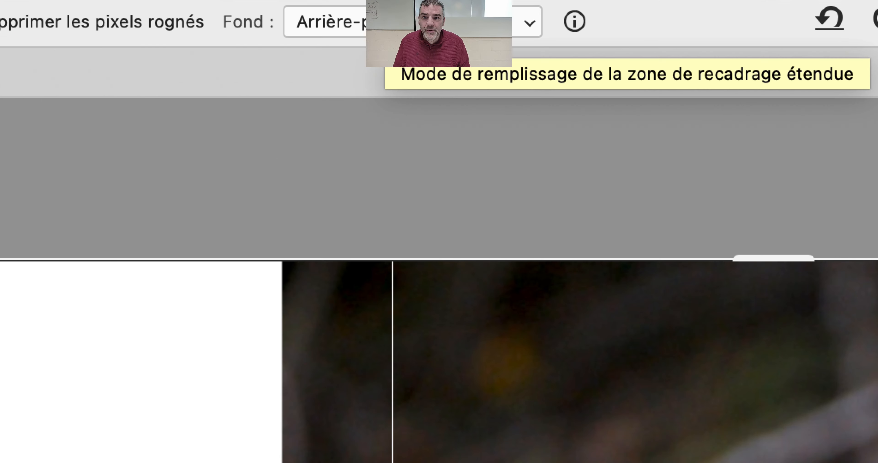
click(382, 23)
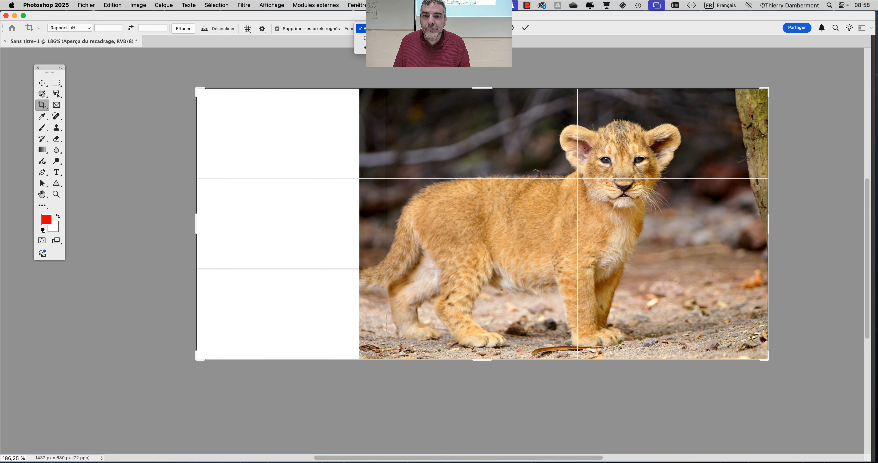
click(363, 5)
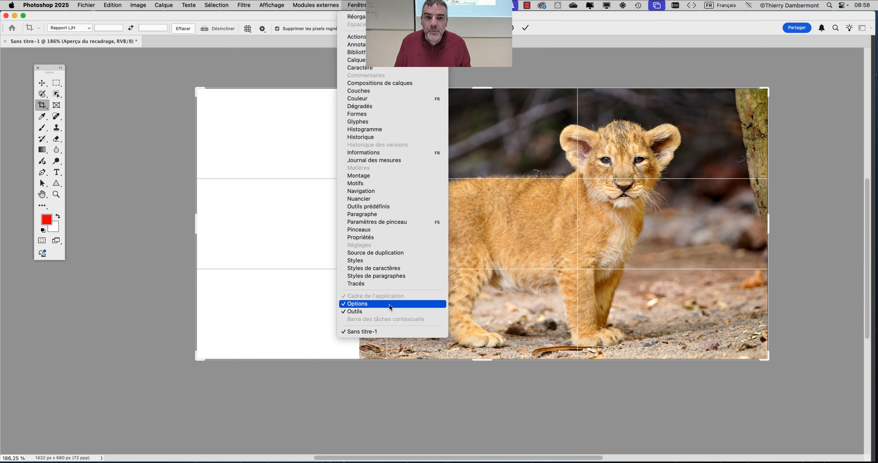
click(390, 304)
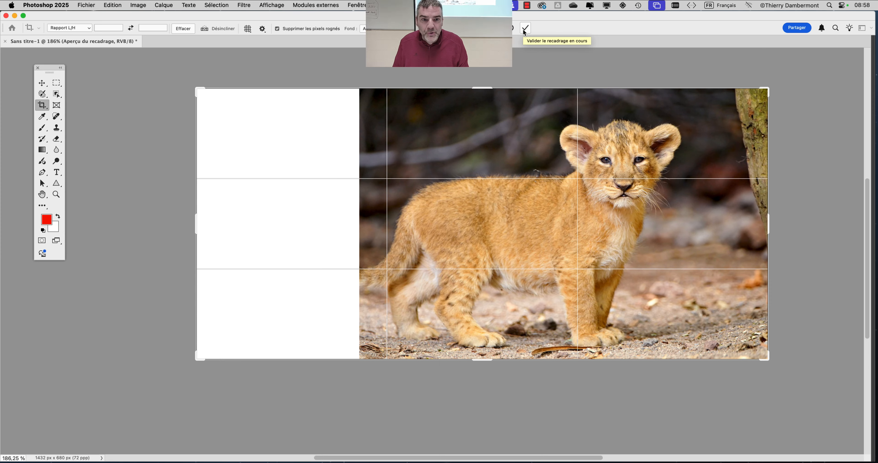
click(524, 30)
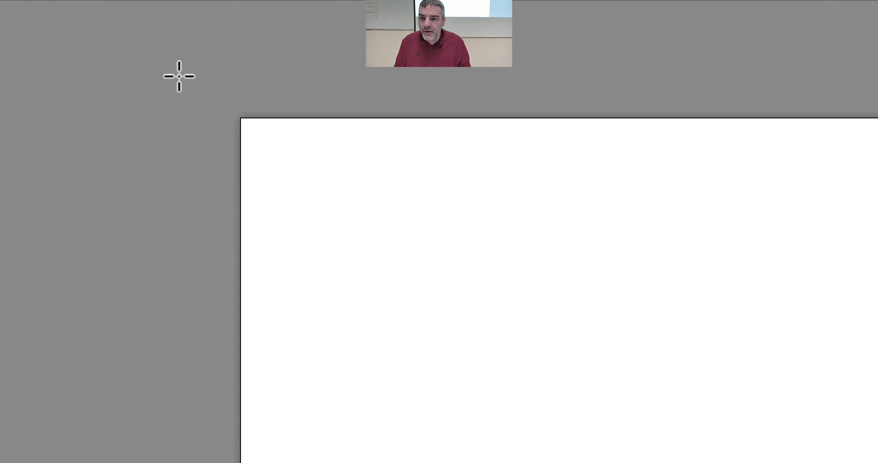
Step: Select the white strip plus a narrow overlap of the photo and run Generative Fill on it with an empty prompt
drag(240, 118, 481, 359)
drag(240, 134, 338, 315)
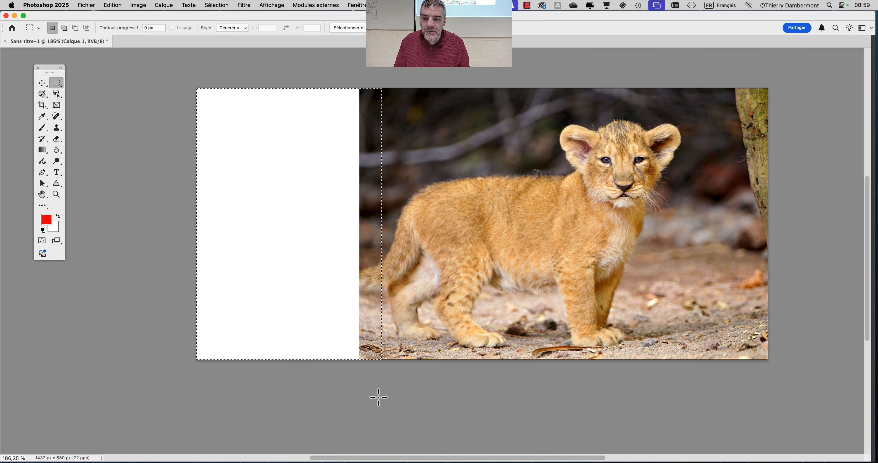
drag(187, 74, 382, 380)
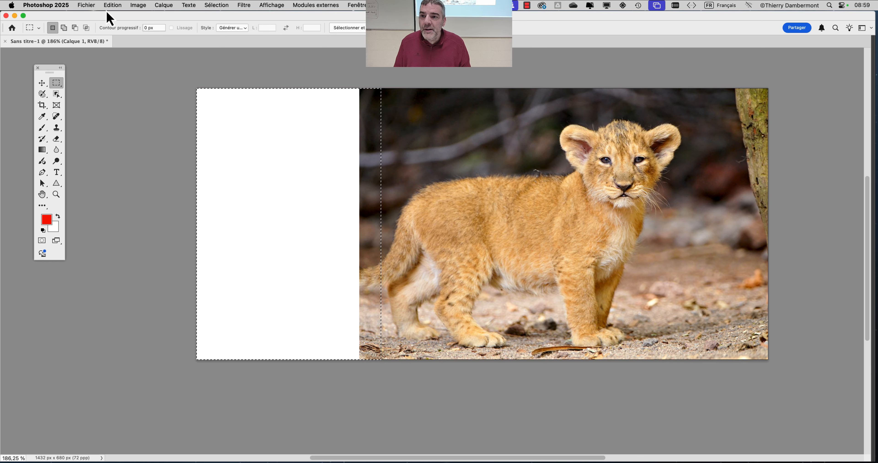
click(112, 5)
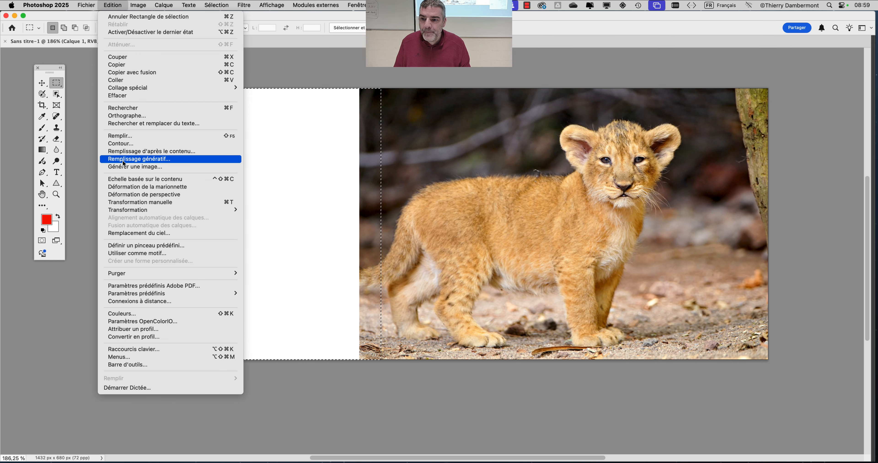
click(123, 159)
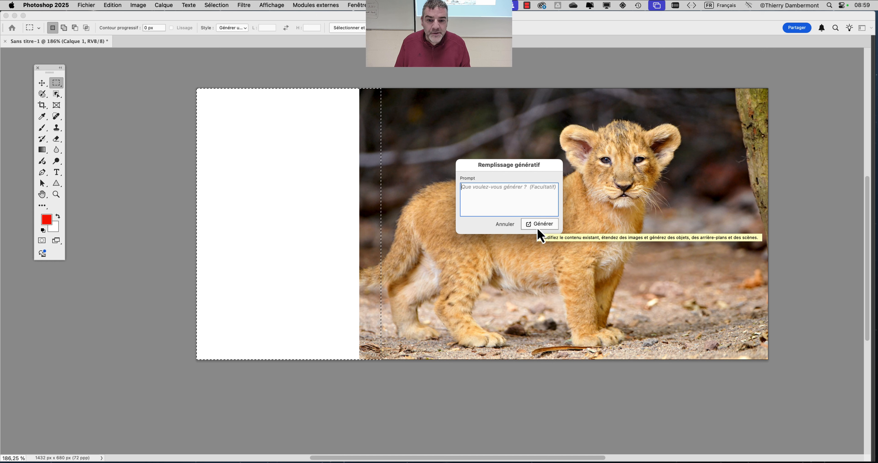
click(553, 227)
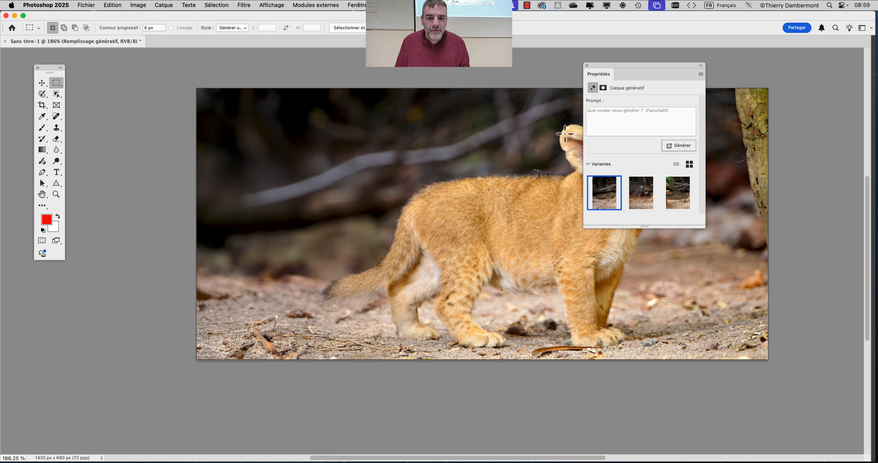
Step: Compare the three generated variants and keep the third one, with the short dark-tipped tail
drag(607, 71, 740, 67)
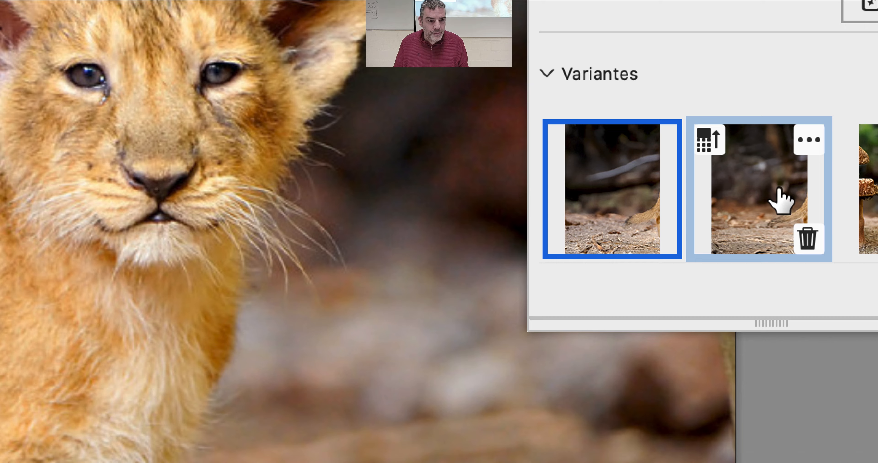
click(781, 201)
click(811, 198)
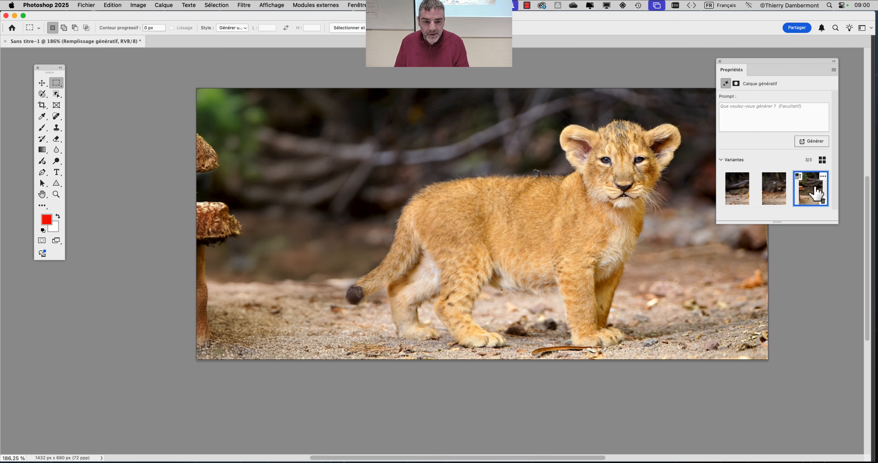
click(779, 194)
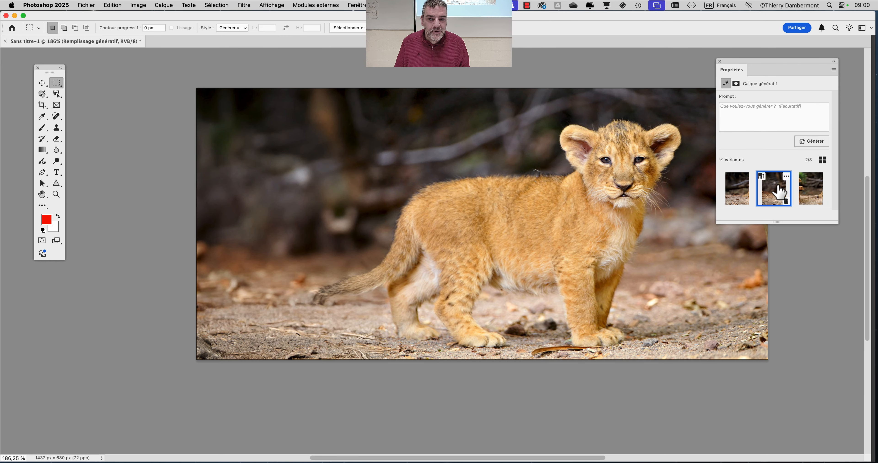
click(738, 198)
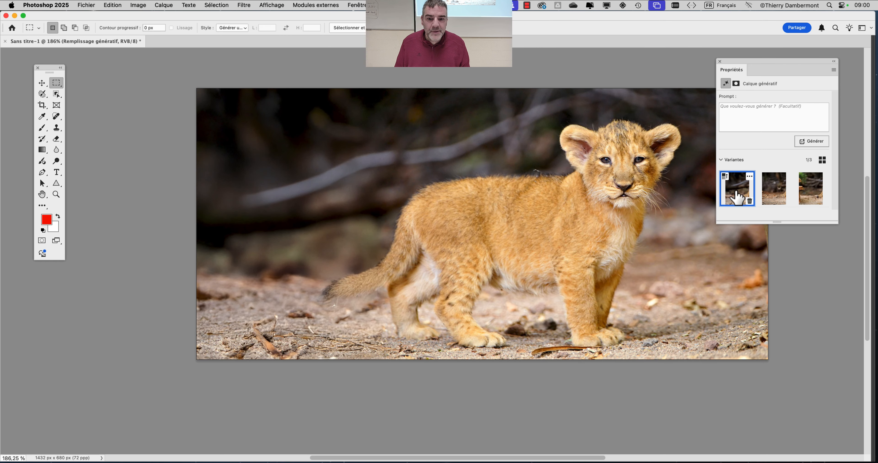
click(781, 193)
click(811, 195)
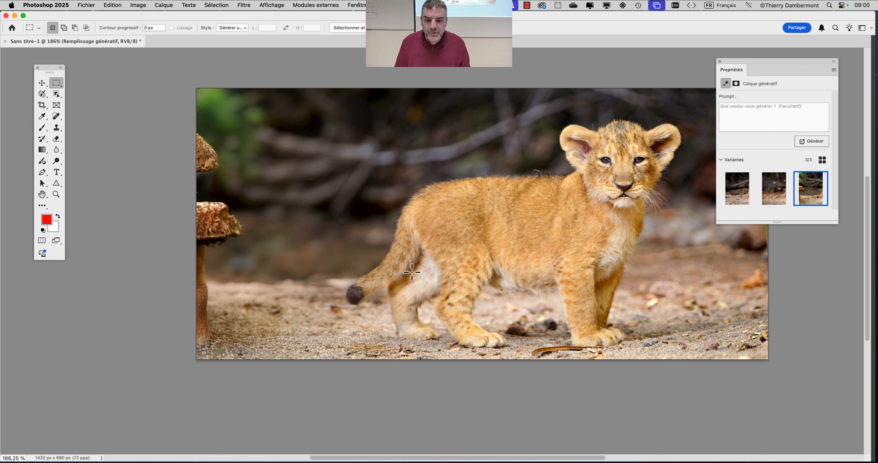
click(775, 191)
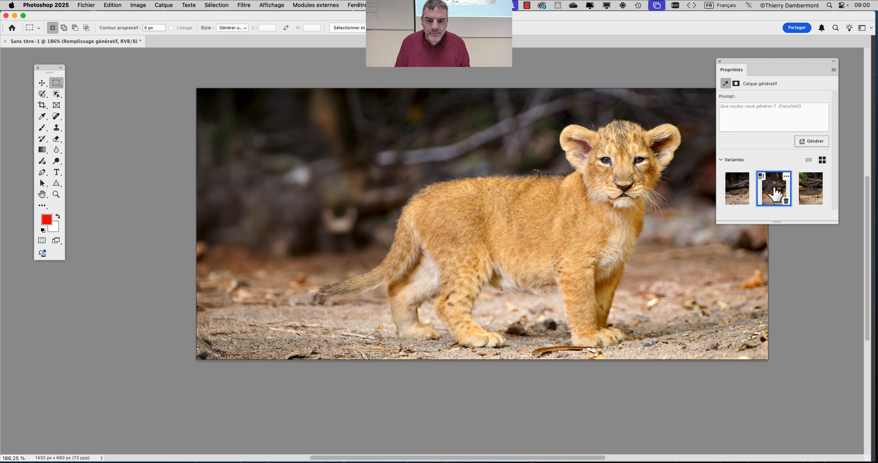
click(745, 199)
click(817, 199)
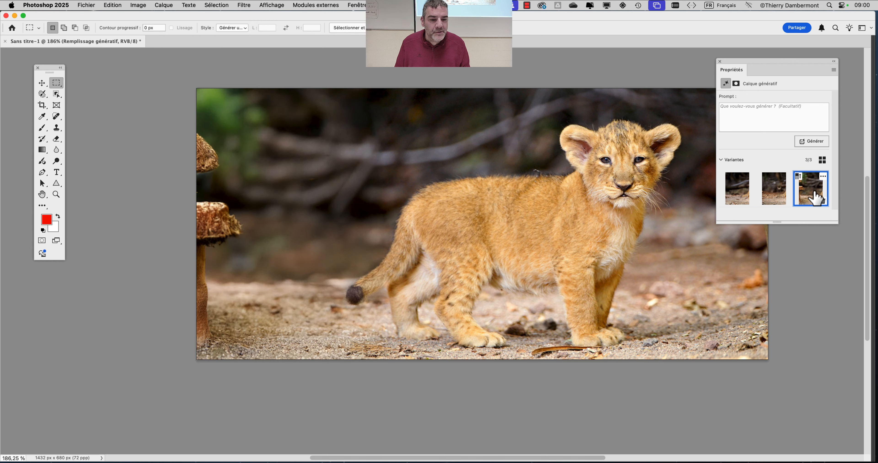
drag(494, 180, 408, 186)
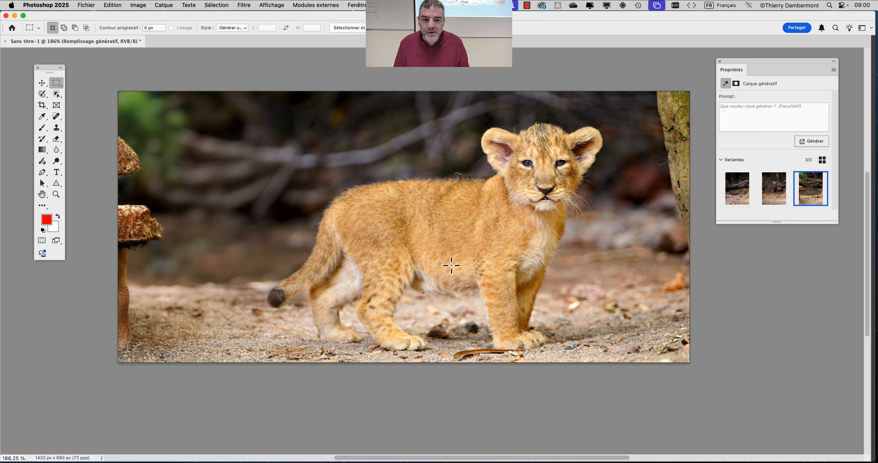
click(82, 7)
click(83, 7)
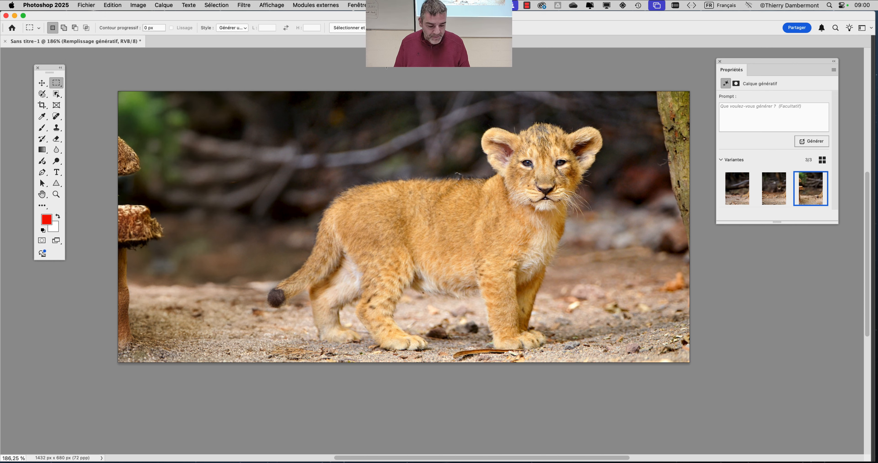
key(super+Tab)
click(63, 5)
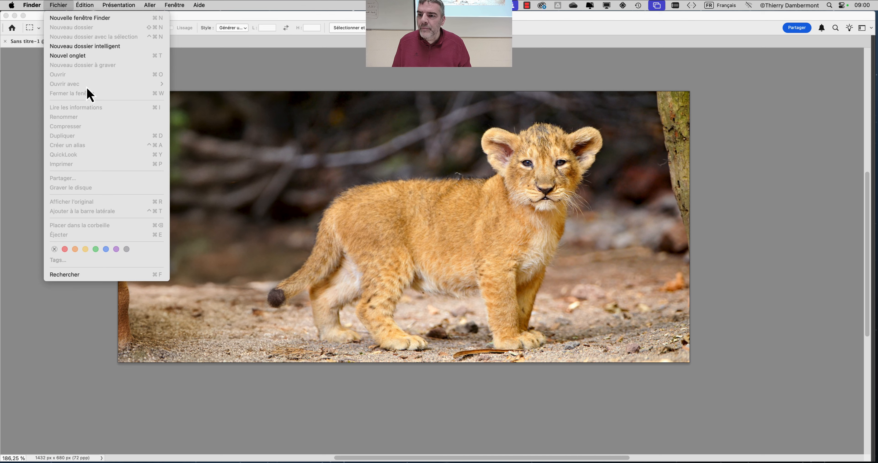
click(406, 79)
Step: Save the document in Photoshop format as "sujet sans décor - 01.psd" in the "mercredi matin" folder with maximised compatibility
click(78, 4)
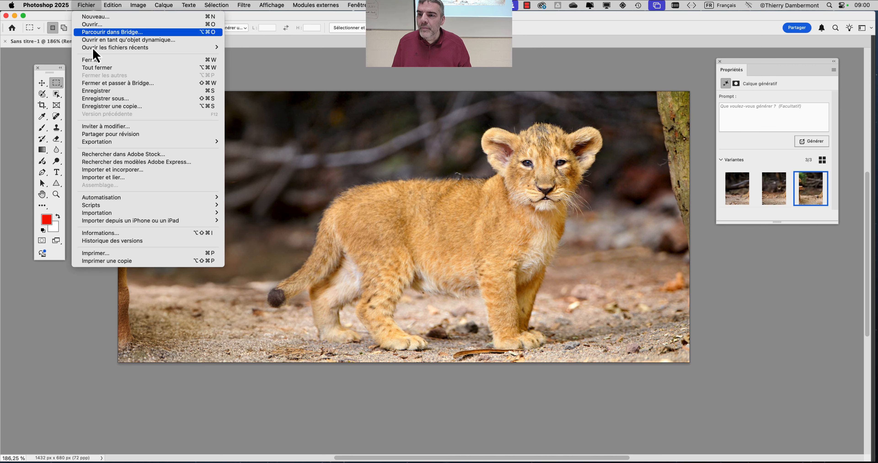
click(119, 99)
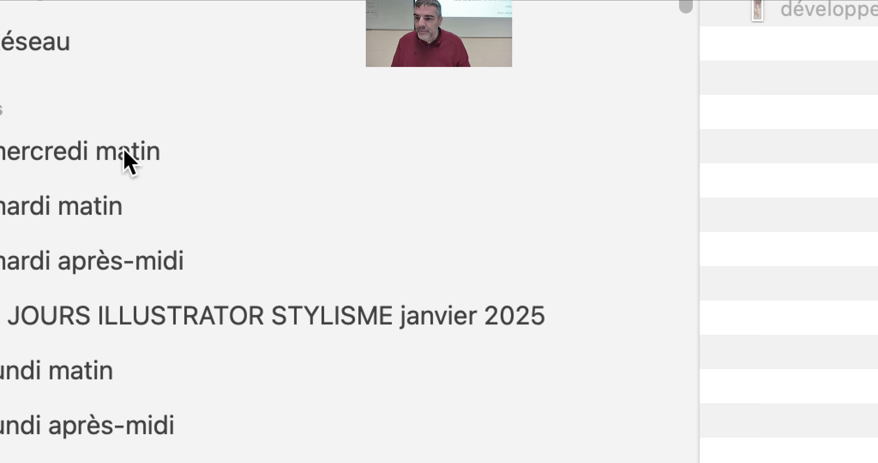
click(124, 151)
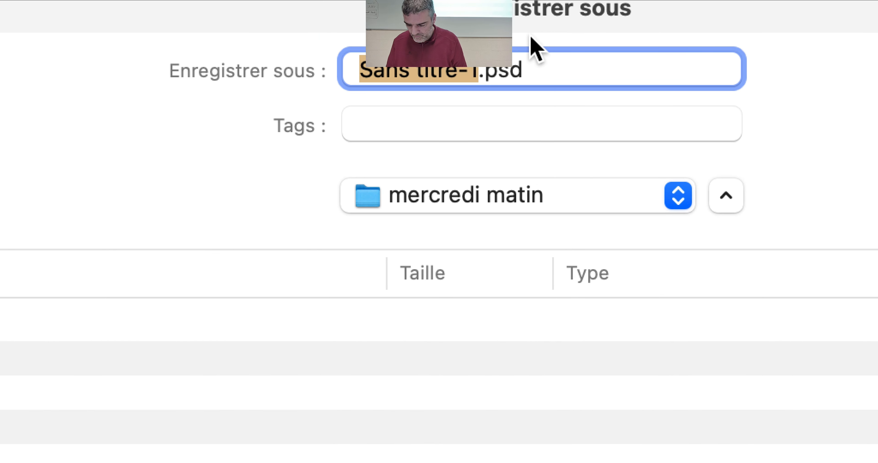
text(sujet sans )
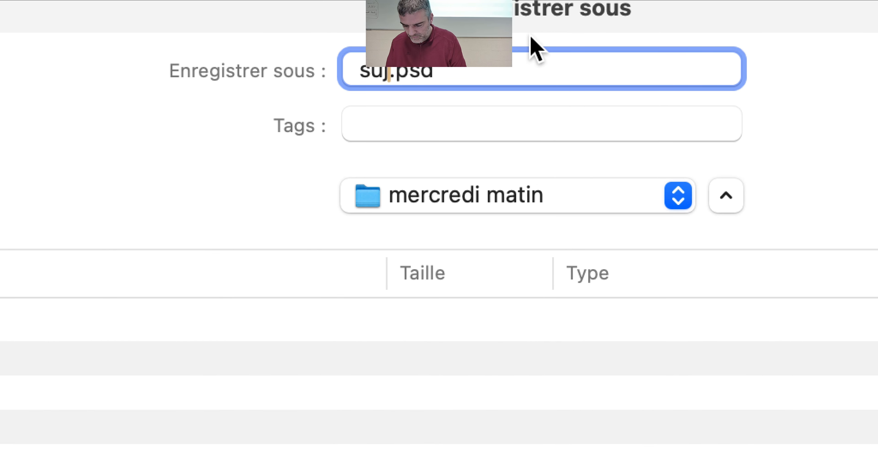
text(decor - 01)
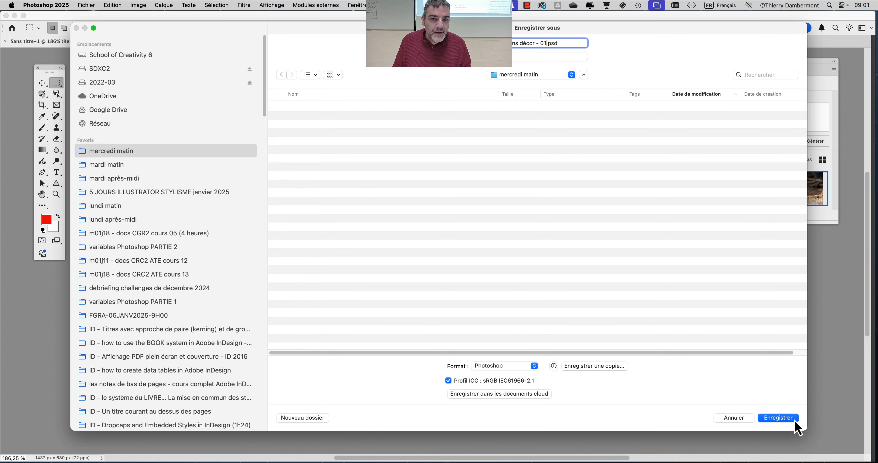
click(781, 418)
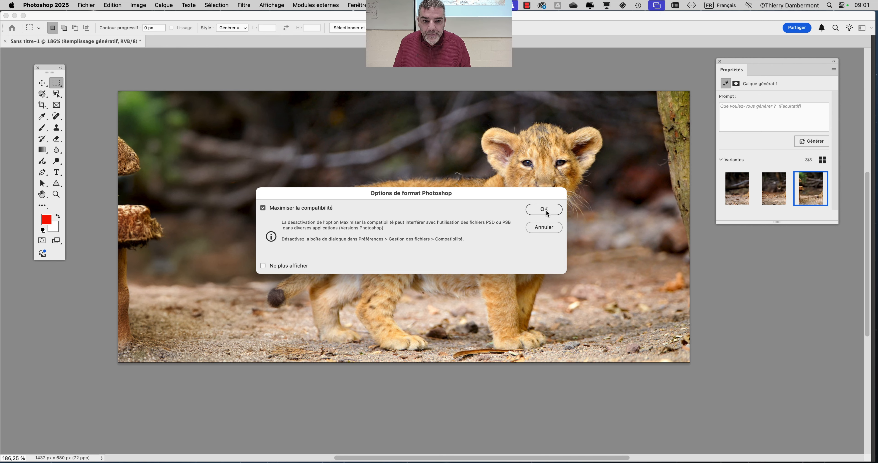
click(544, 209)
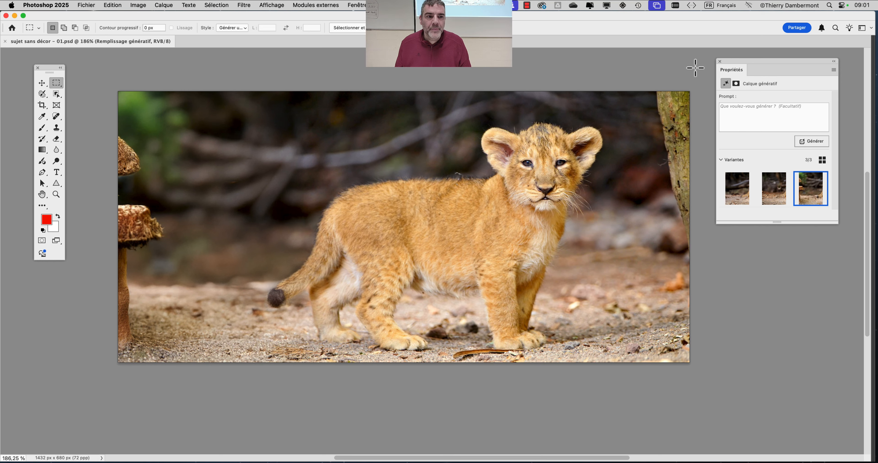
Step: Close the layer properties, display the document's layers beside the photo and select the Arrière-plan layer
click(720, 61)
click(356, 5)
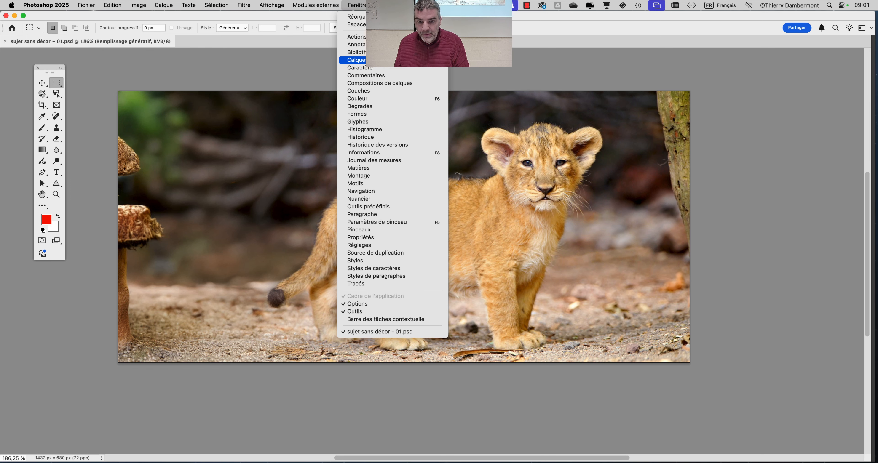
click(372, 65)
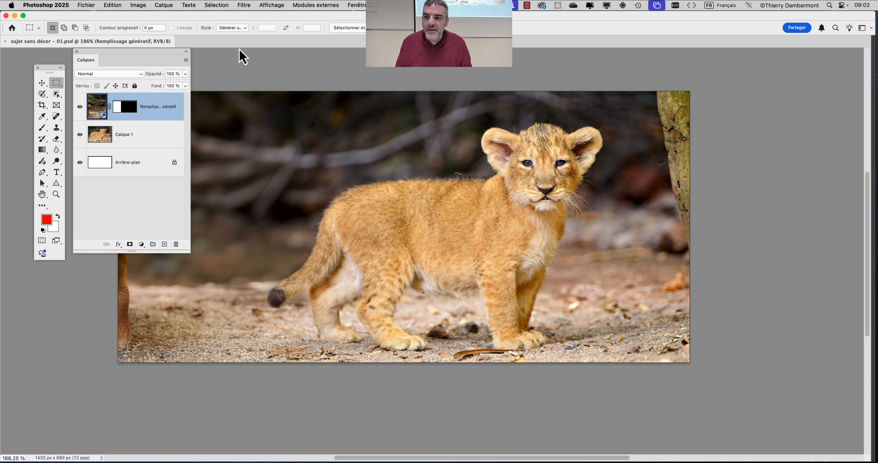
drag(169, 61, 763, 75)
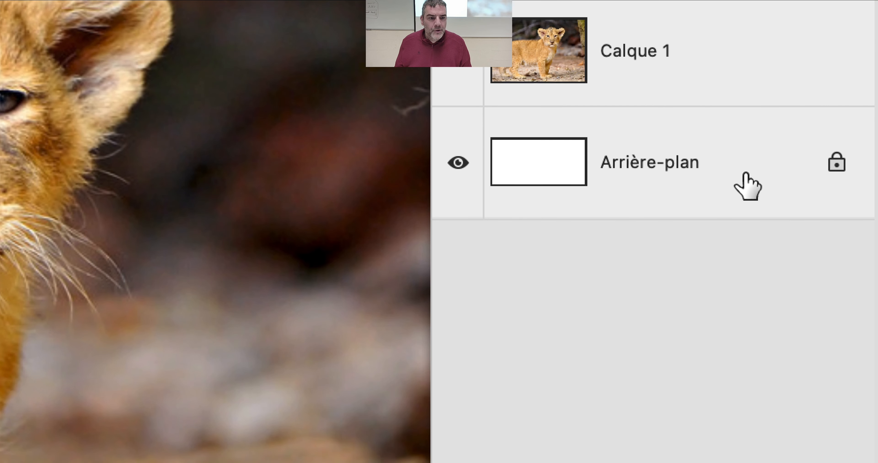
click(772, 285)
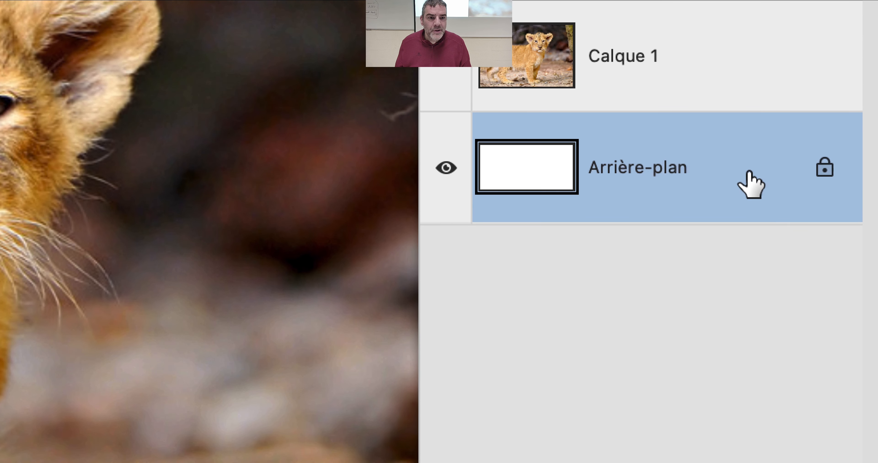